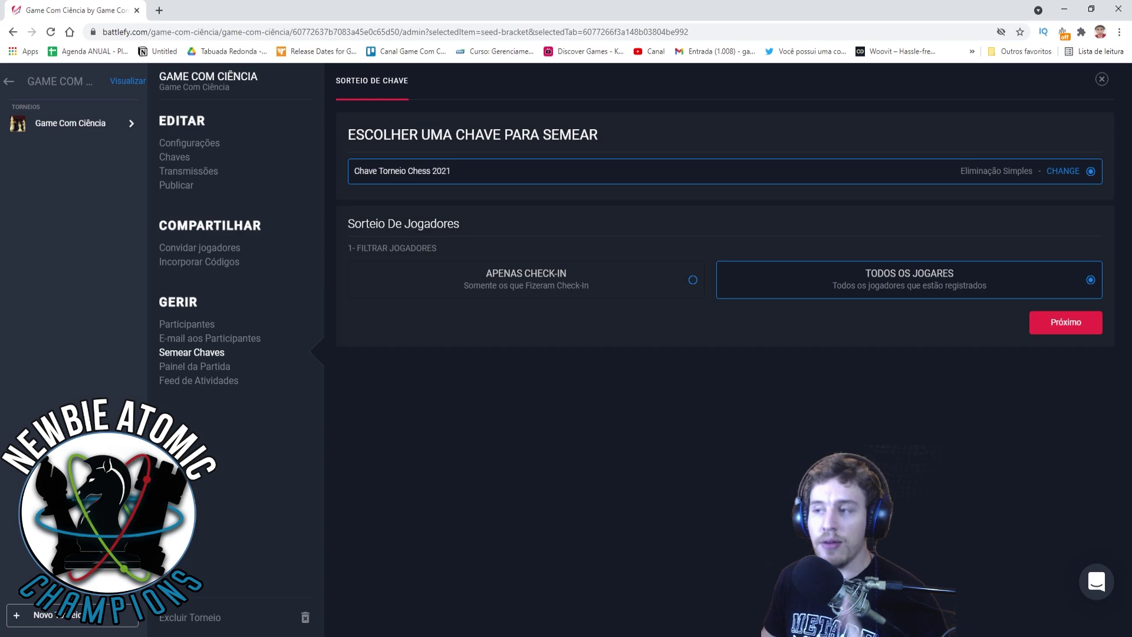
Proceed to the seeding list for Chave Torneio Chess 2021 with all registered players included
{"action": "left_click", "coordinate": [1045, 328]}
{"action": "scroll", "coordinate": [749, 358], "scroll_direction": "down", "scroll_amount": 3}
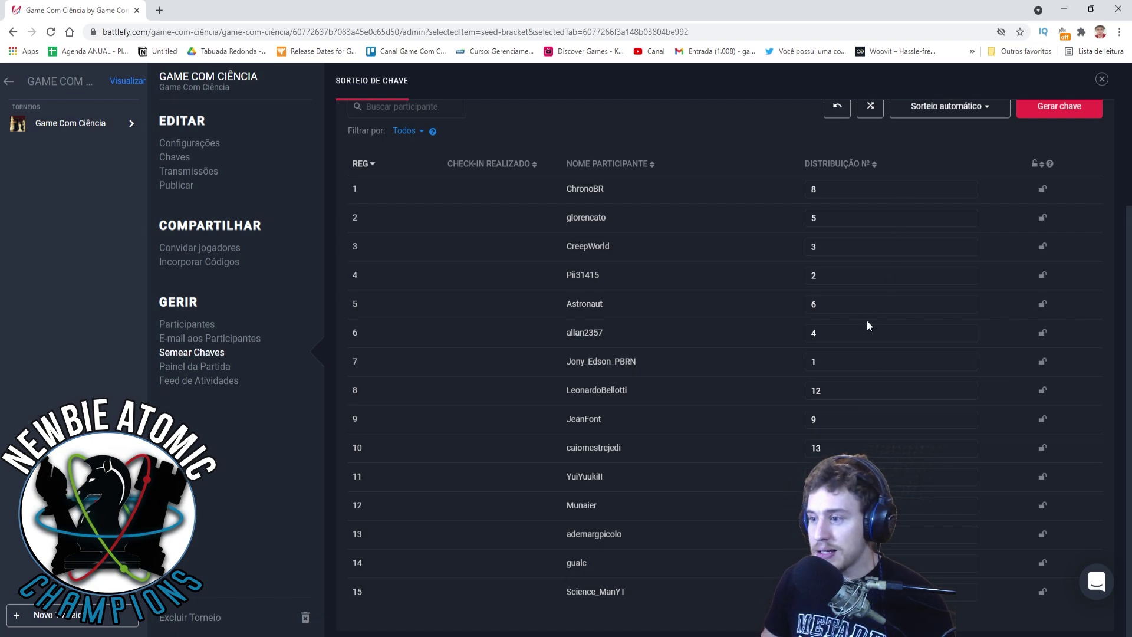
{"action": "scroll", "coordinate": [872, 251], "scroll_direction": "up", "scroll_amount": 2}
{"action": "scroll", "coordinate": [859, 236], "scroll_direction": "down", "scroll_amount": 2}
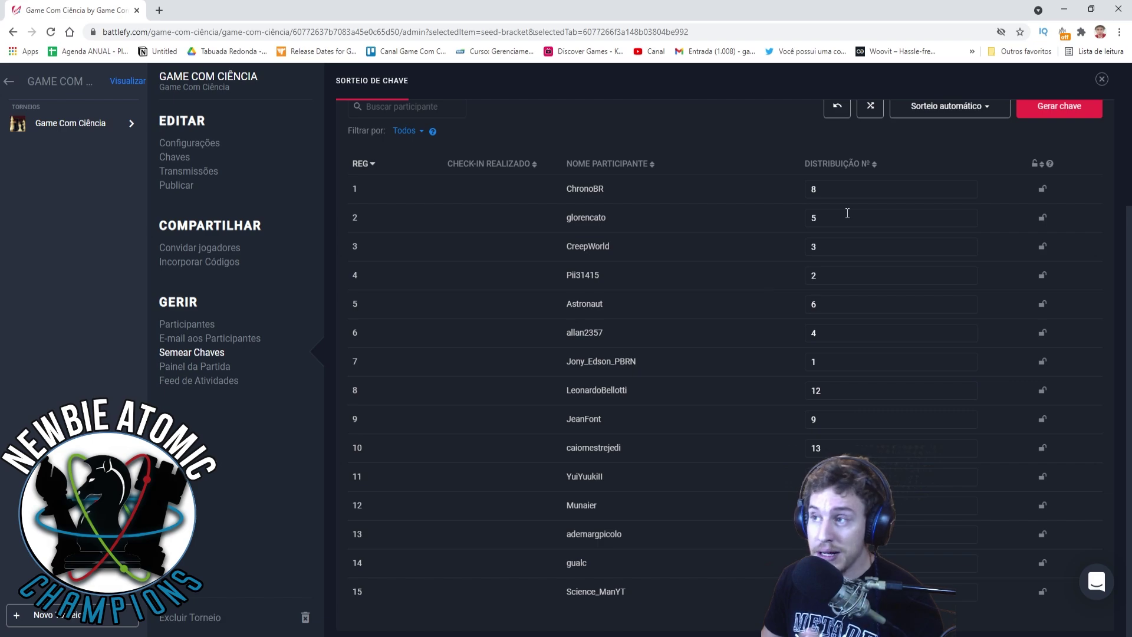
{"action": "scroll", "coordinate": [891, 153], "scroll_direction": "up", "scroll_amount": 2}
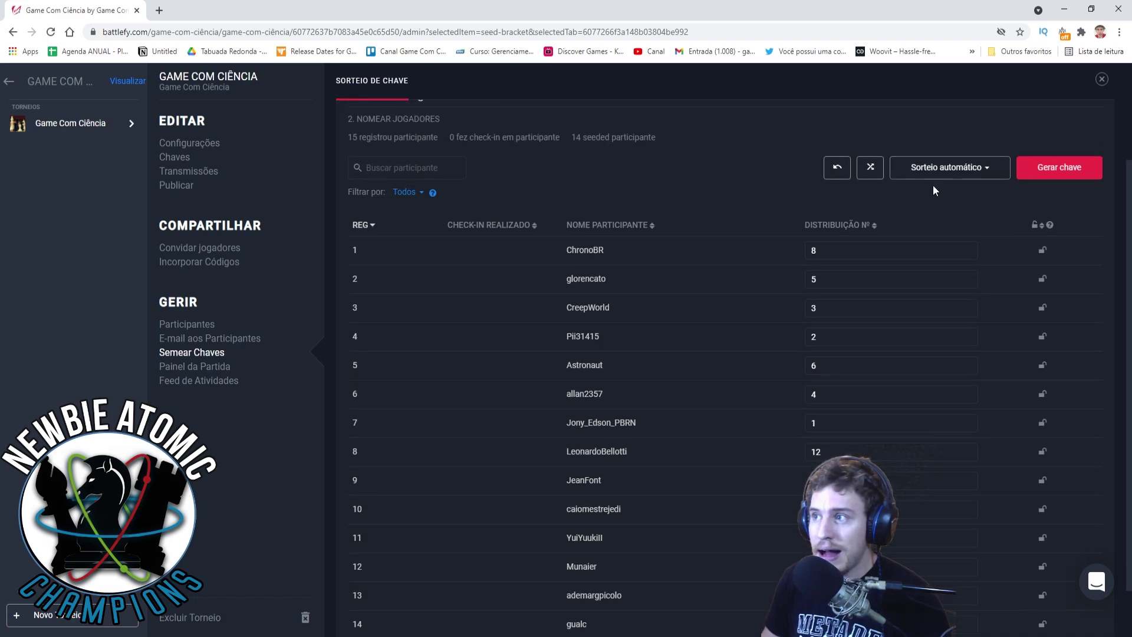
Automatically seed all 15 participants in random order and look over the distribution
{"action": "left_click", "coordinate": [959, 168]}
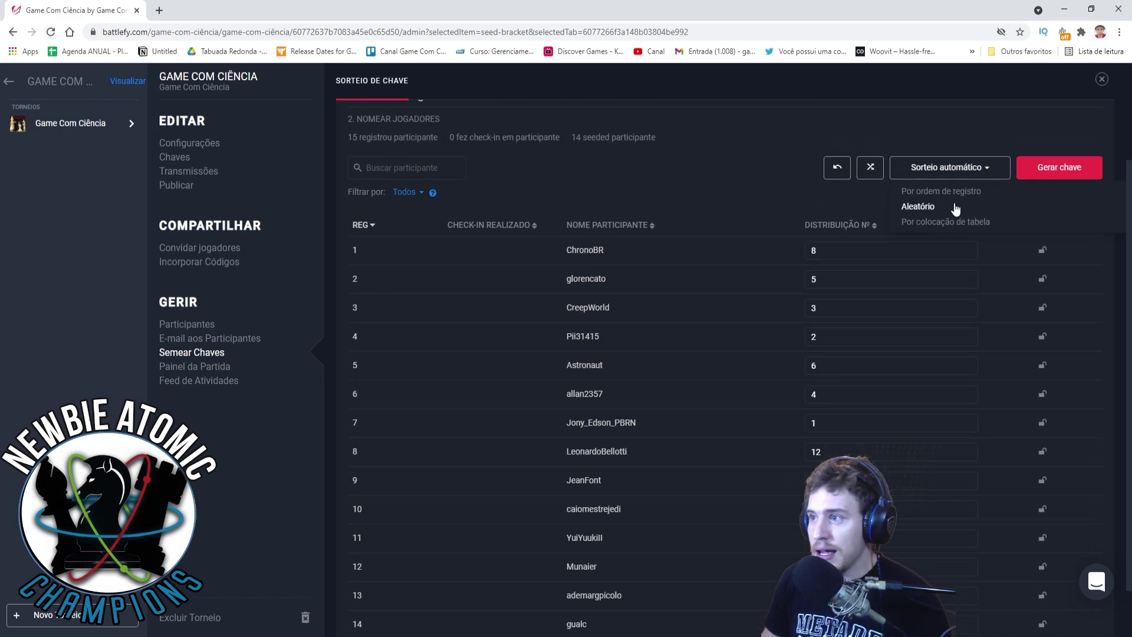
{"action": "left_click", "coordinate": [954, 206]}
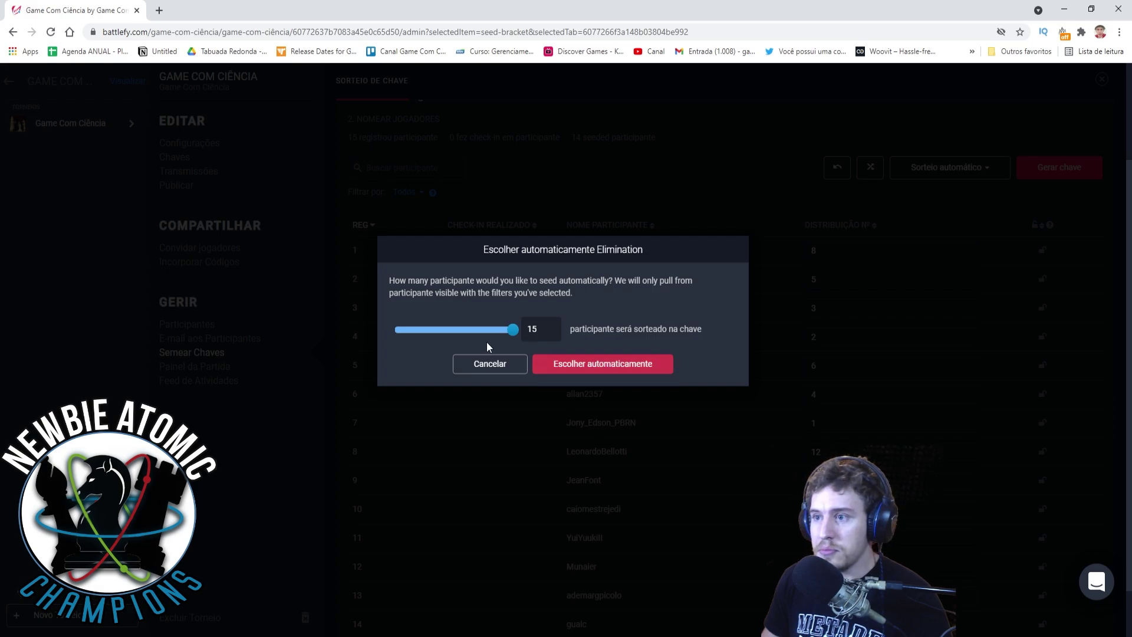
{"action": "left_click", "coordinate": [552, 364]}
{"action": "scroll", "coordinate": [794, 334], "scroll_direction": "down", "scroll_amount": 1}
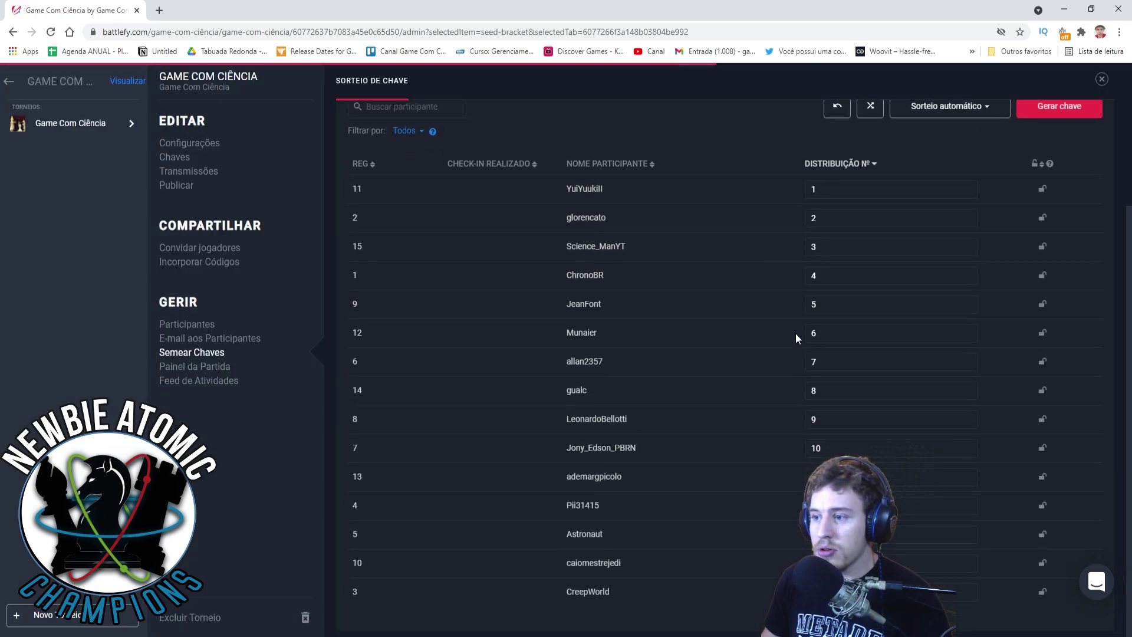
{"action": "scroll", "coordinate": [783, 406], "scroll_direction": "up", "scroll_amount": 2}
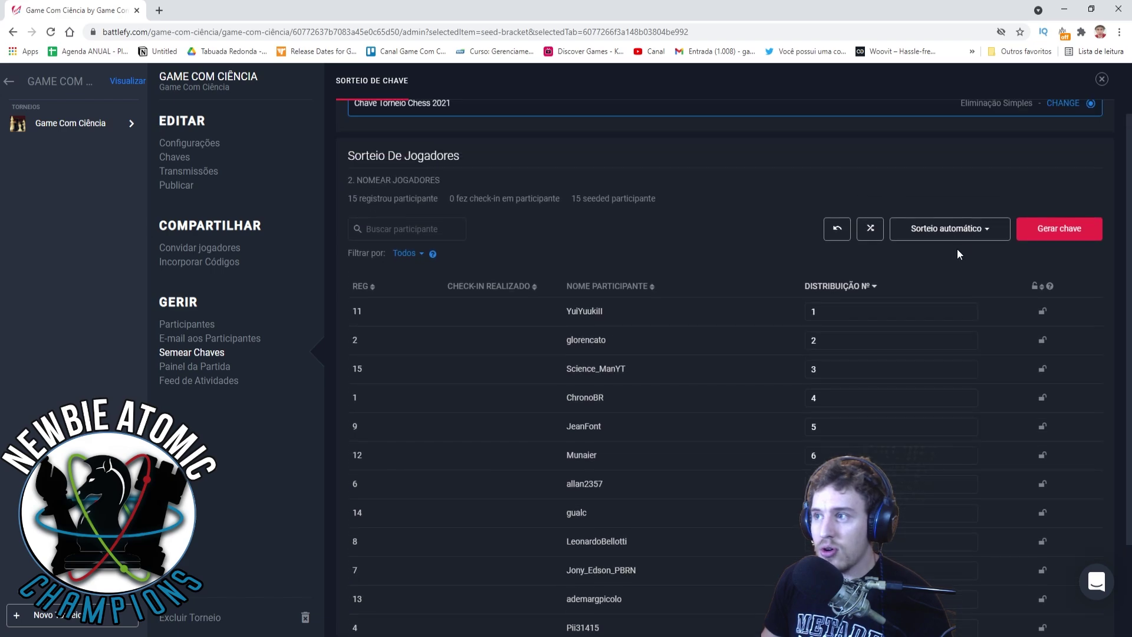
Redraw the random automatic seeding for all 15 participants and review the new order
{"action": "left_click", "coordinate": [949, 230]}
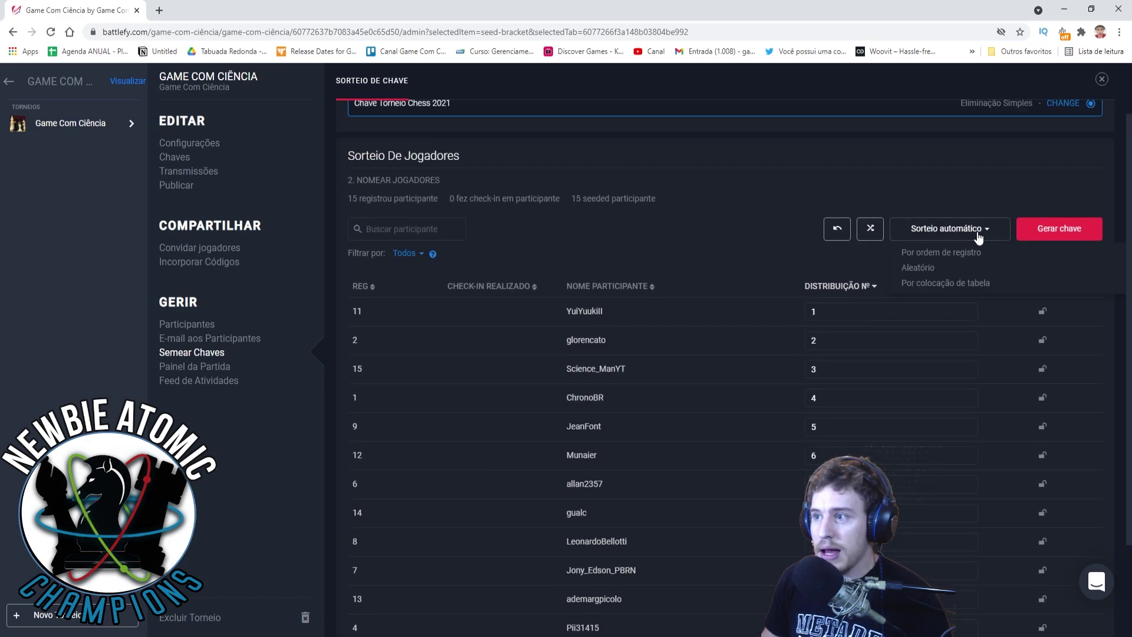
{"action": "left_click", "coordinate": [908, 268]}
{"action": "left_click", "coordinate": [607, 364]}
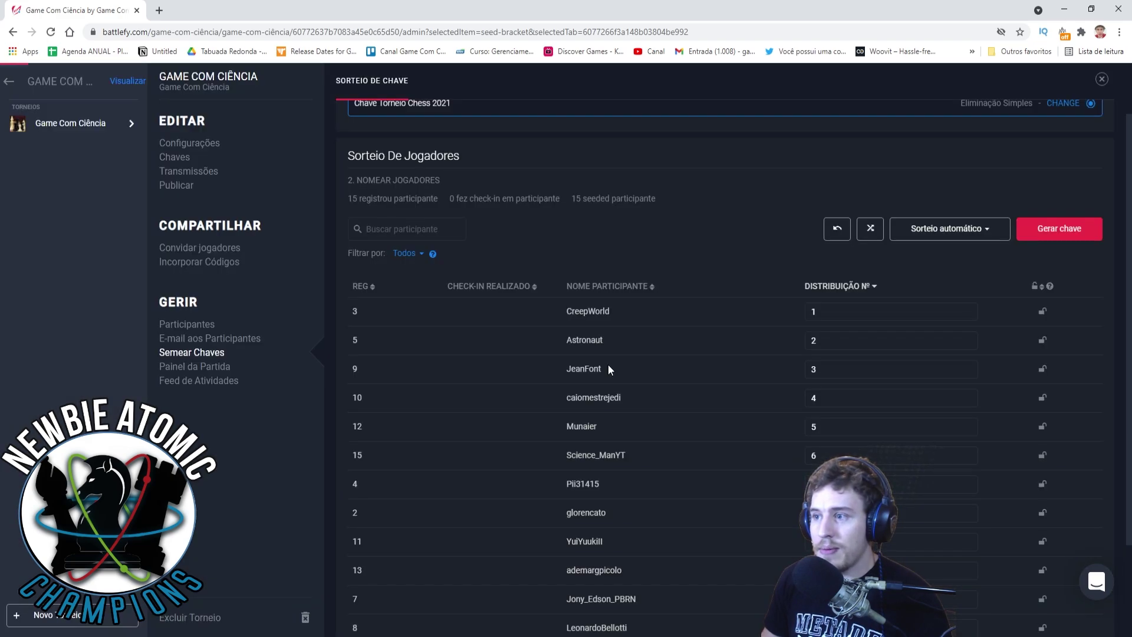
{"action": "scroll", "coordinate": [788, 332], "scroll_direction": "down", "scroll_amount": 2}
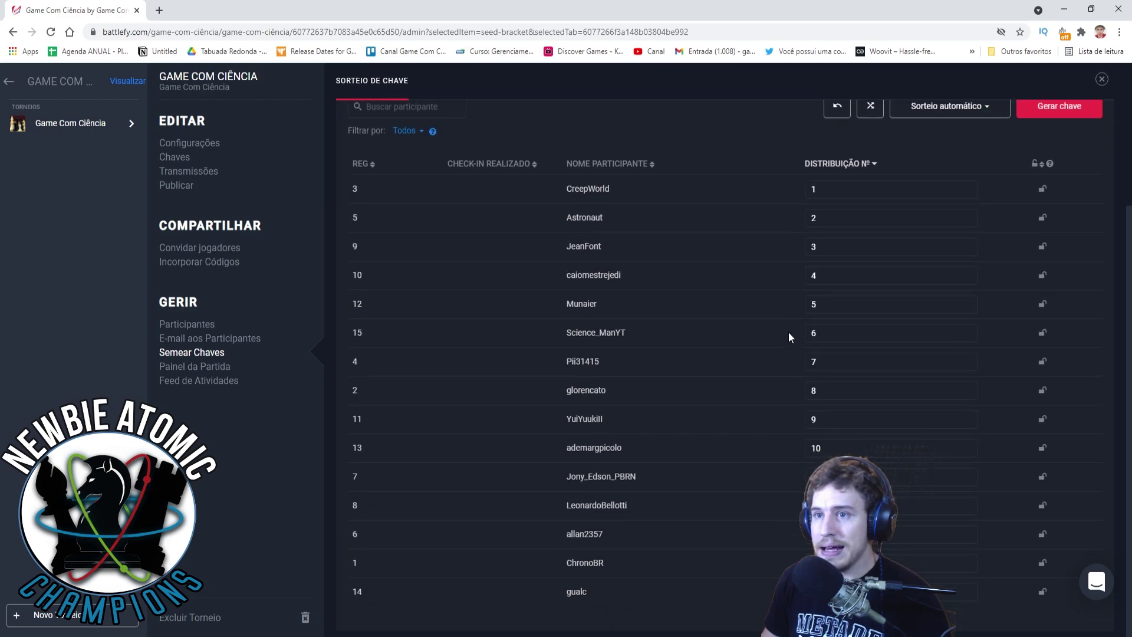
Generate the Chave Torneio Chess 2021 bracket from the current seeding
{"action": "scroll", "coordinate": [787, 332], "scroll_direction": "up", "scroll_amount": 1}
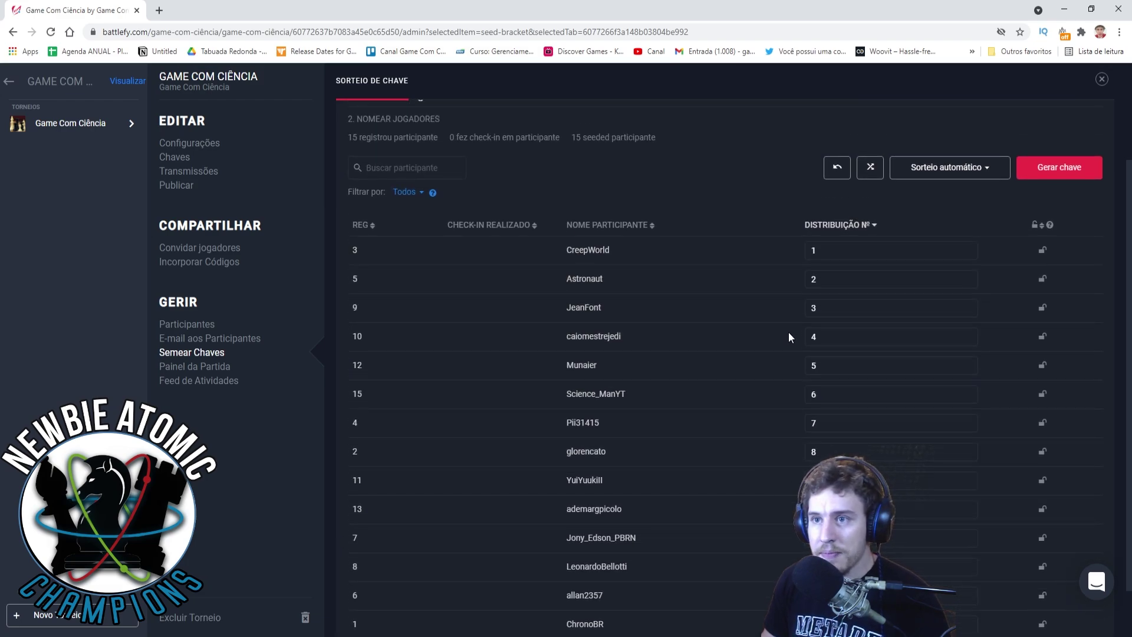
{"action": "scroll", "coordinate": [833, 192], "scroll_direction": "up", "scroll_amount": 1}
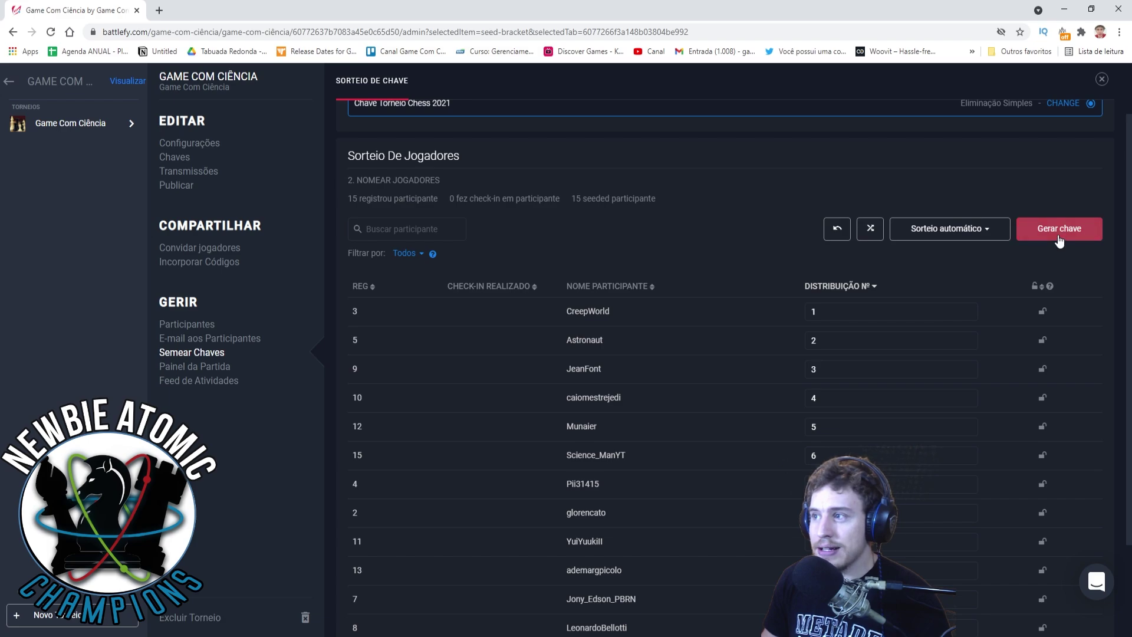
{"action": "left_click", "coordinate": [1057, 234]}
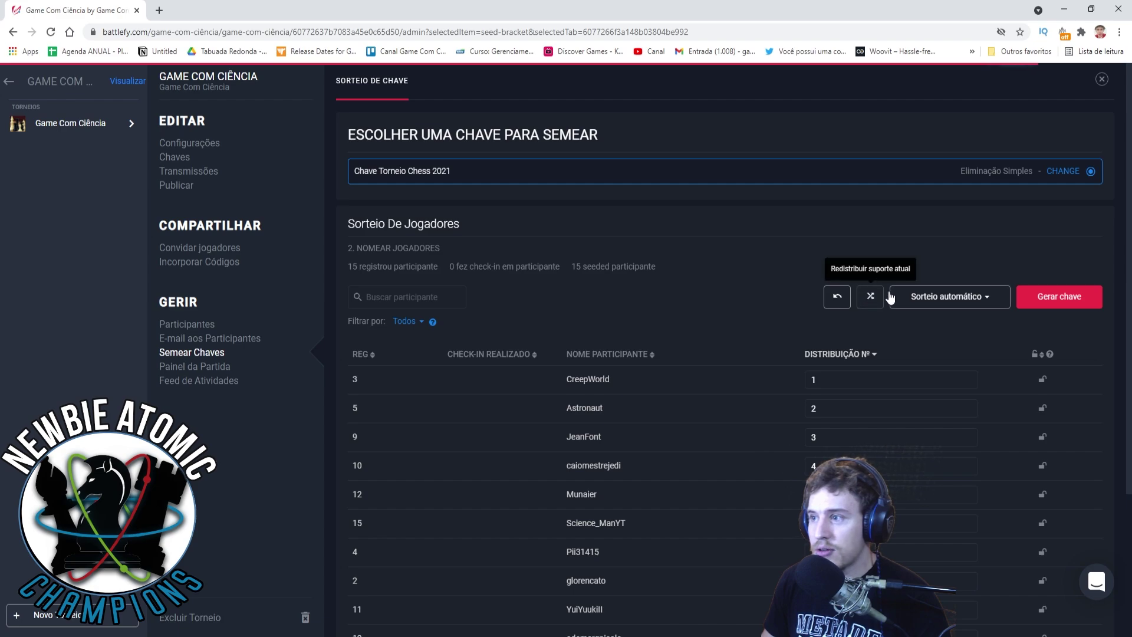
{"action": "scroll", "coordinate": [907, 256], "scroll_direction": "down", "scroll_amount": 3}
{"action": "scroll", "coordinate": [943, 271], "scroll_direction": "up", "scroll_amount": 3}
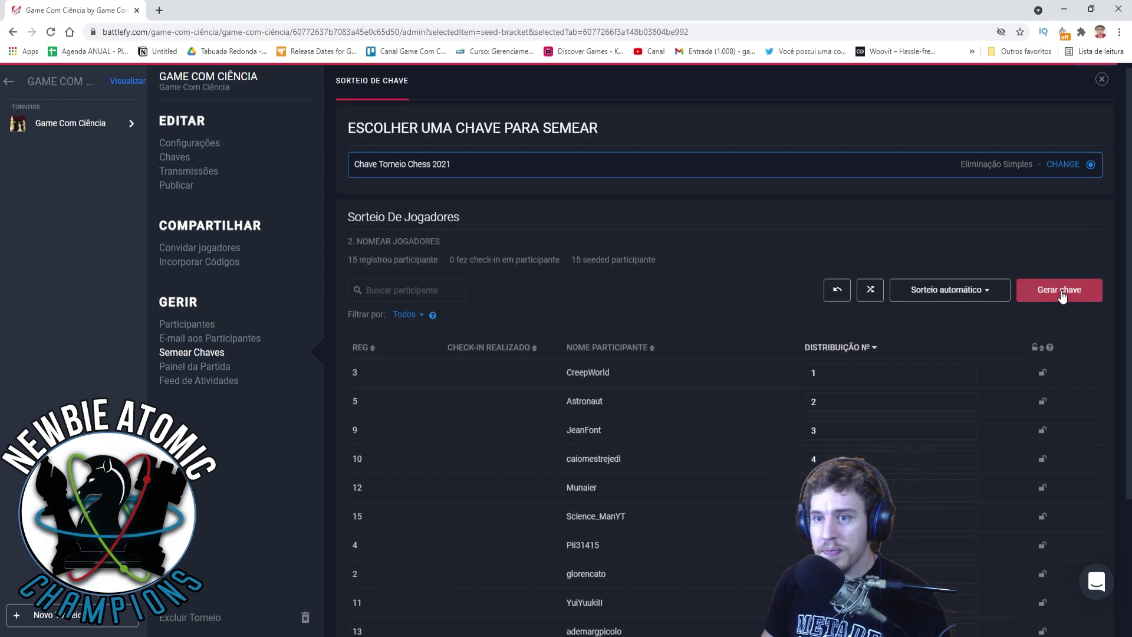
{"action": "left_click", "coordinate": [1061, 294]}
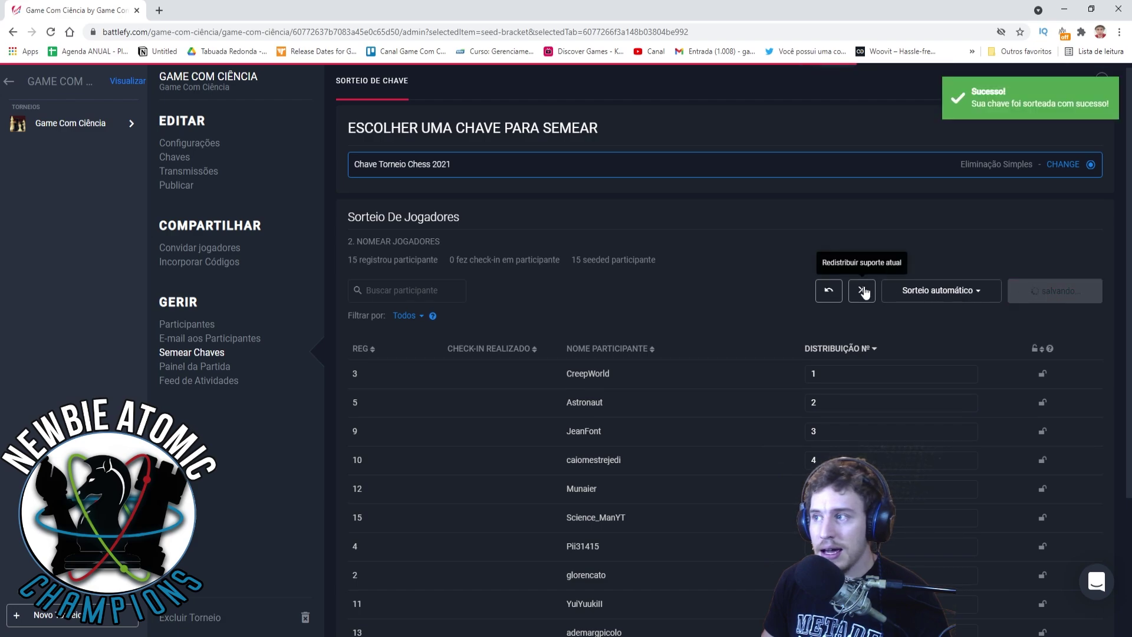
Open the bracket on the tournament's public page and start it
{"action": "left_click", "coordinate": [168, 159]}
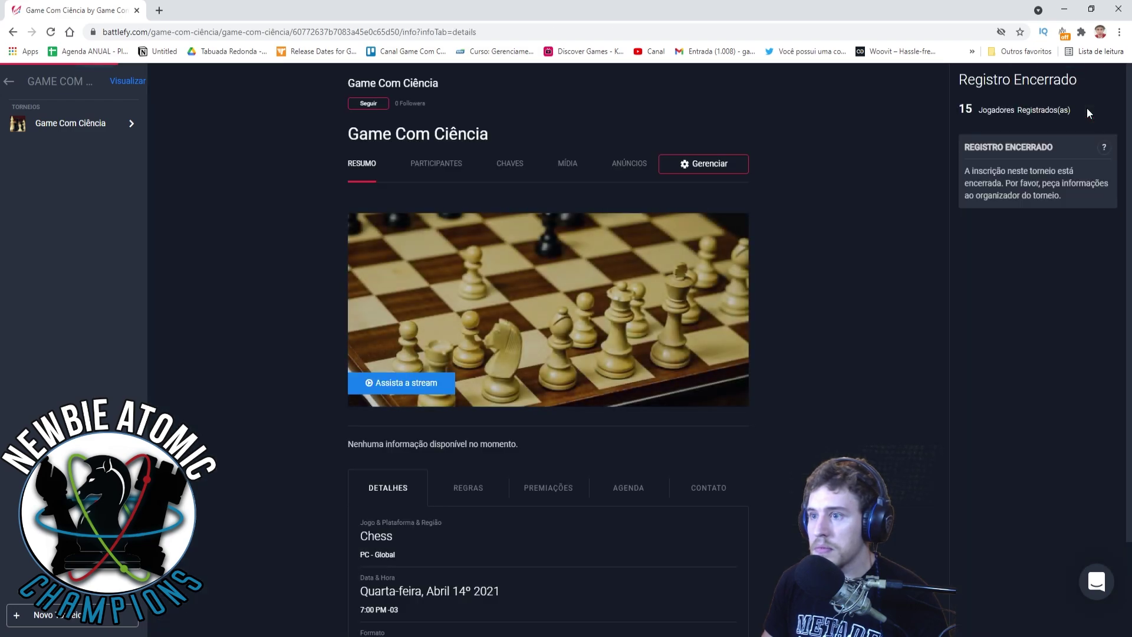
{"action": "left_click", "coordinate": [506, 171]}
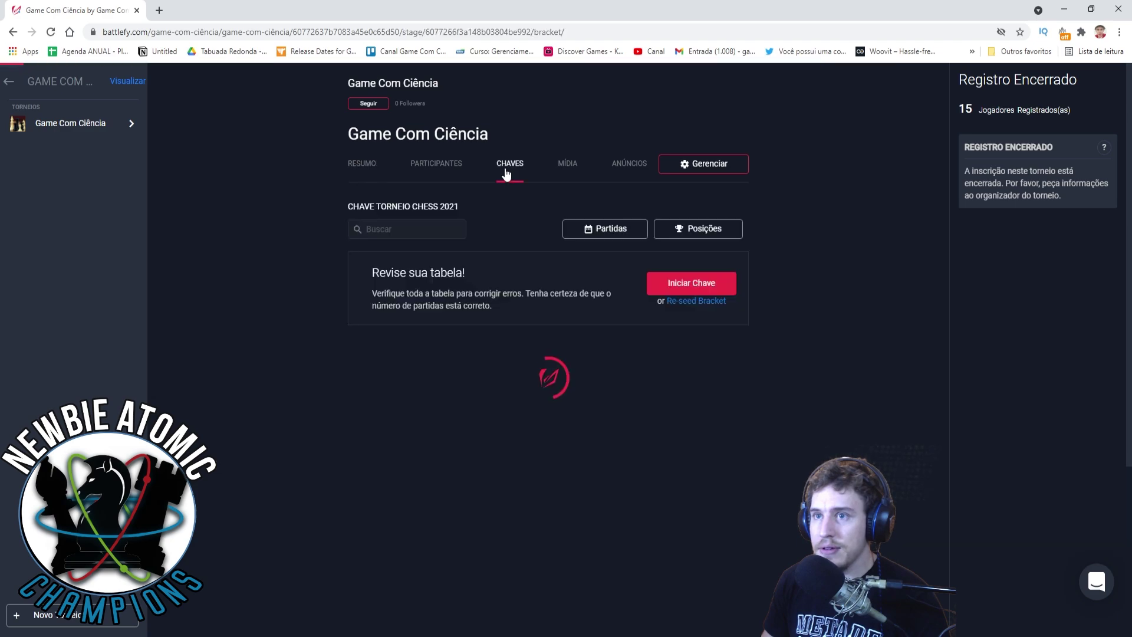
{"action": "left_click", "coordinate": [705, 284]}
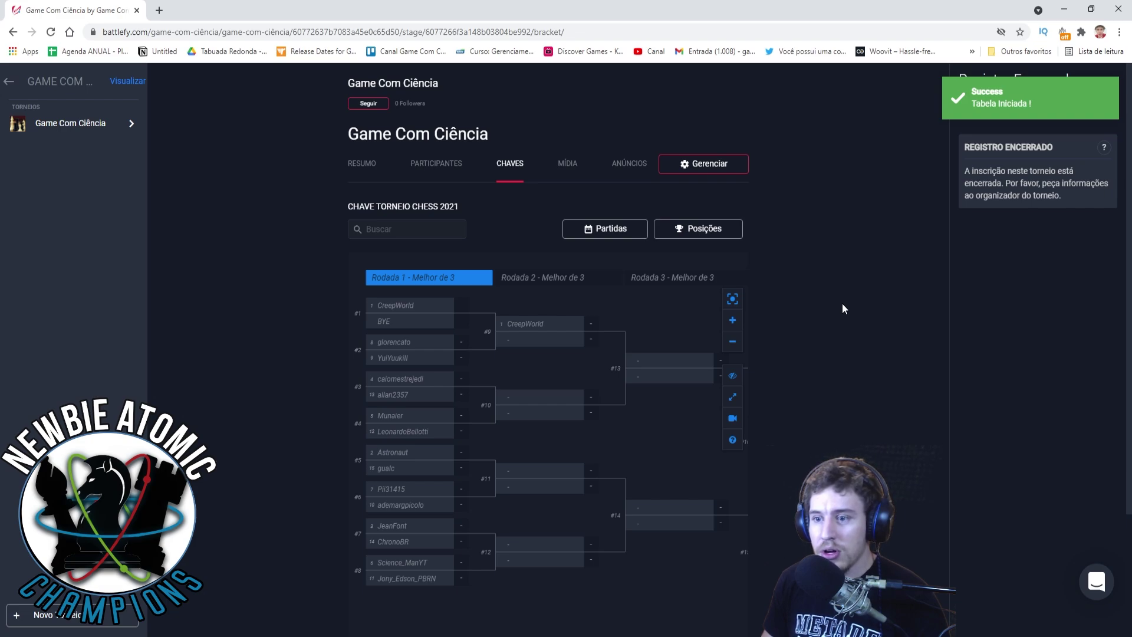
Display the started bracket in full-screen mode and enlarge it with all four rounds in view
{"action": "scroll", "coordinate": [843, 308], "scroll_direction": "down", "scroll_amount": 1}
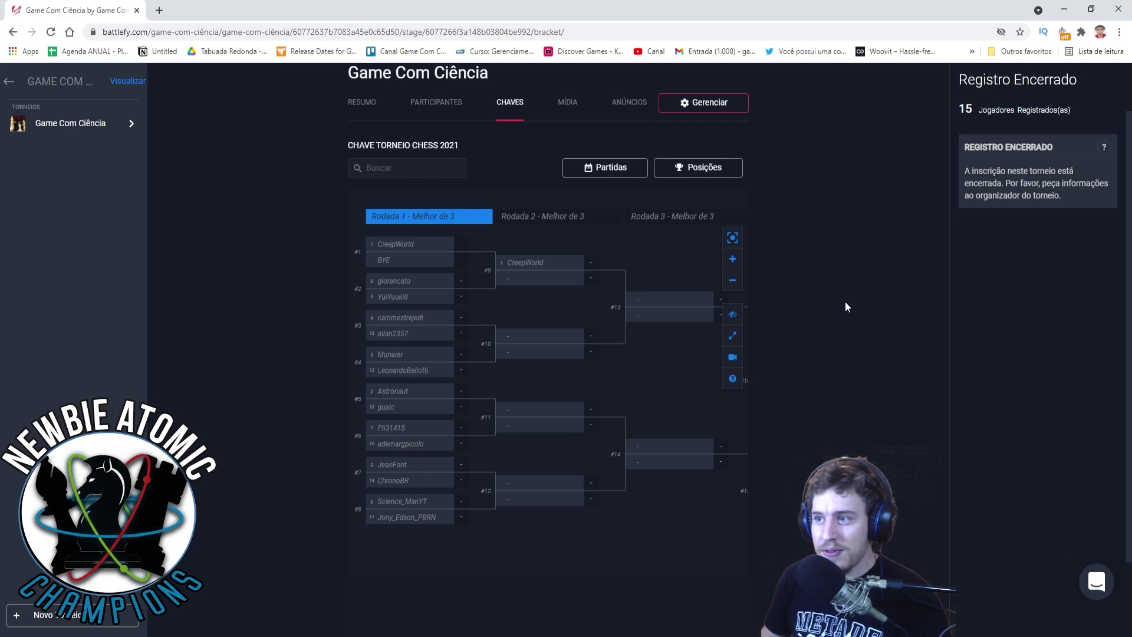
{"action": "left_click", "coordinate": [732, 260]}
{"action": "left_click", "coordinate": [732, 261]}
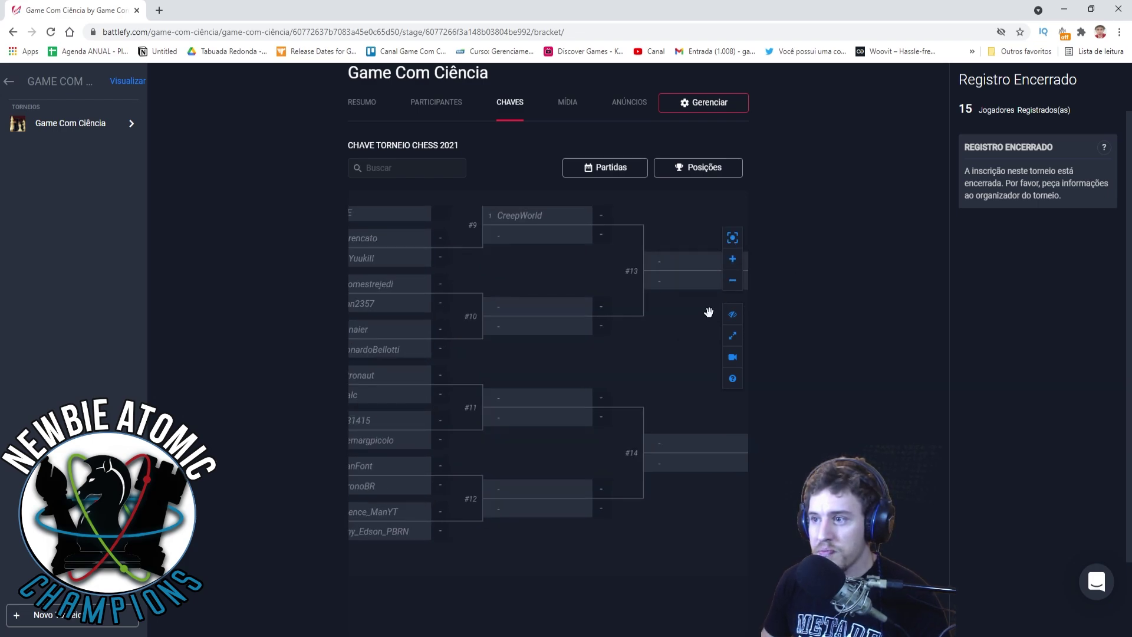
{"action": "left_click", "coordinate": [732, 337]}
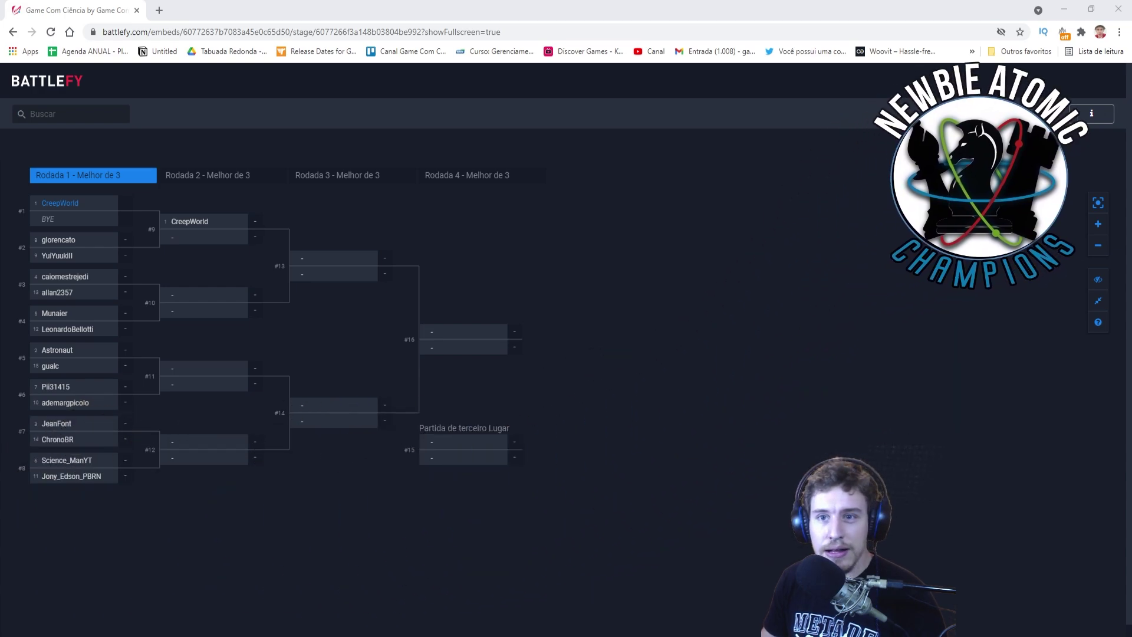
{"action": "left_click", "coordinate": [1097, 223]}
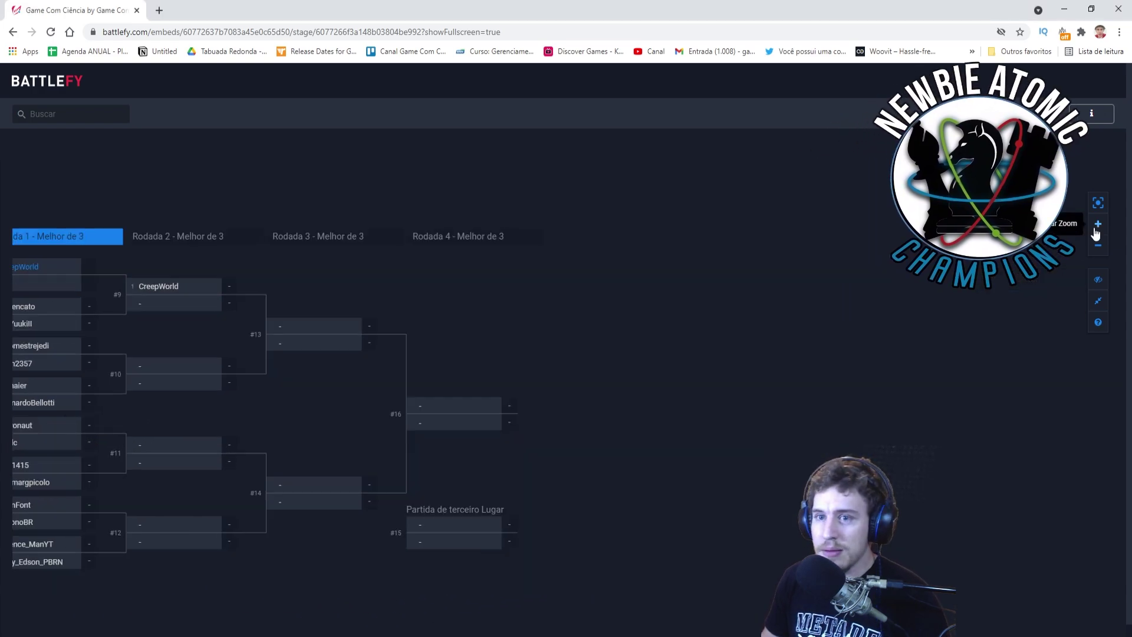
{"action": "scroll", "coordinate": [710, 325], "scroll_direction": "down", "scroll_amount": 2}
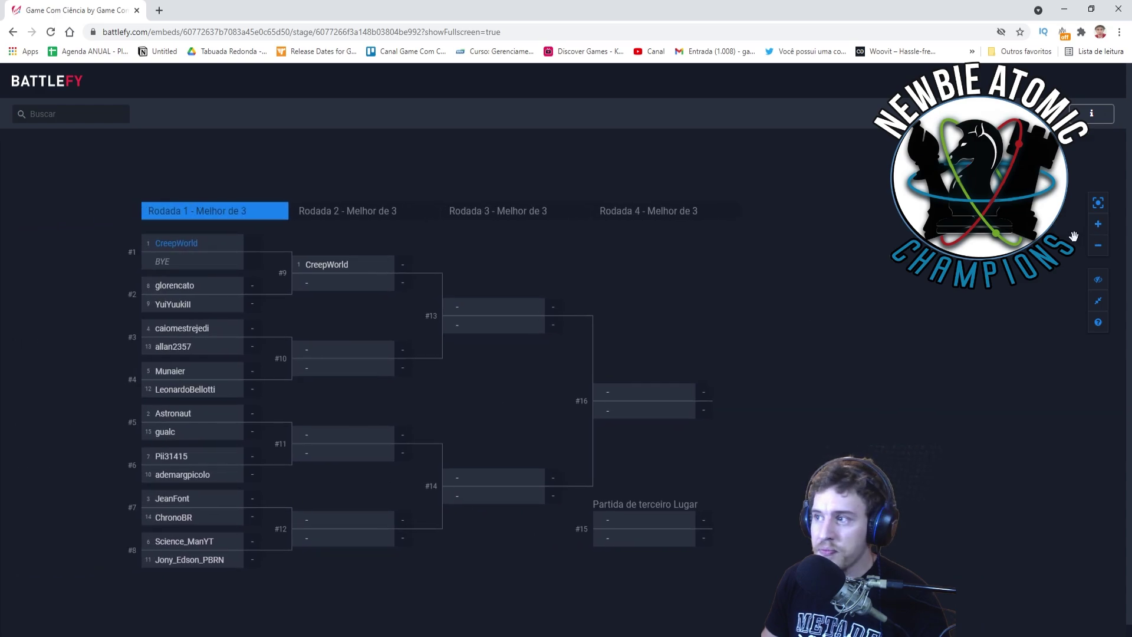
{"action": "left_click", "coordinate": [1097, 223]}
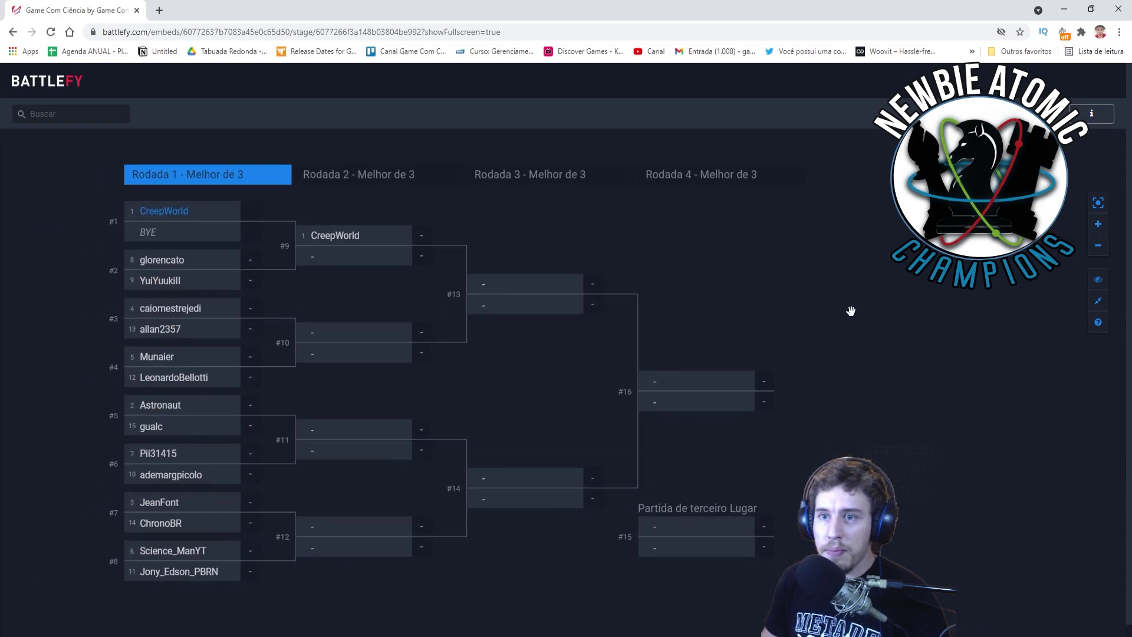